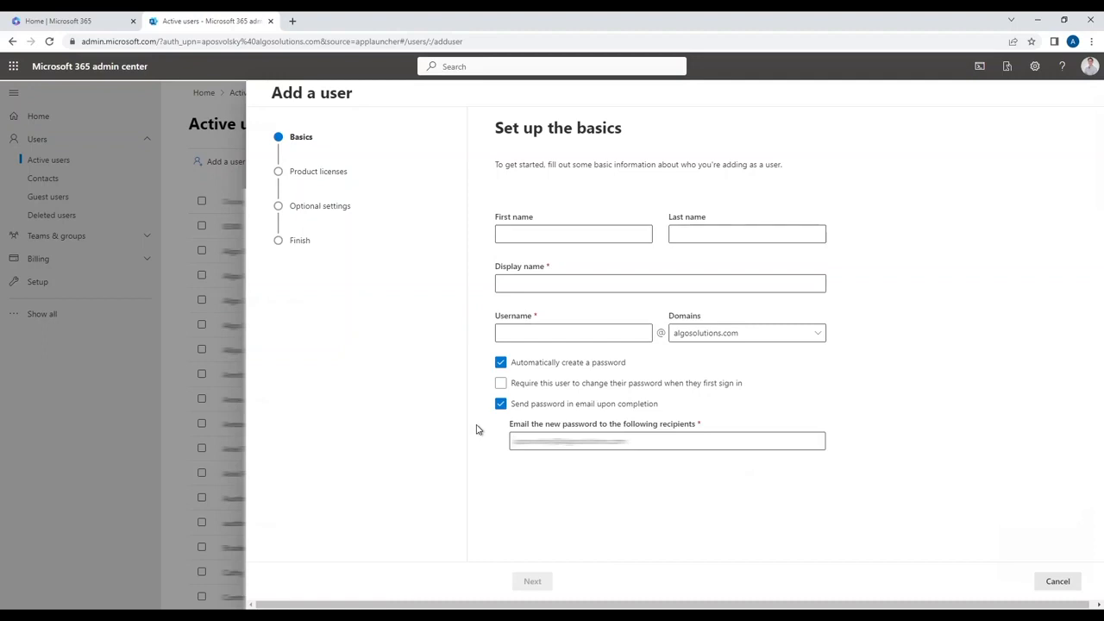
- Enter display name algo_paging_device and username algopaging for the new user
click(675, 283)
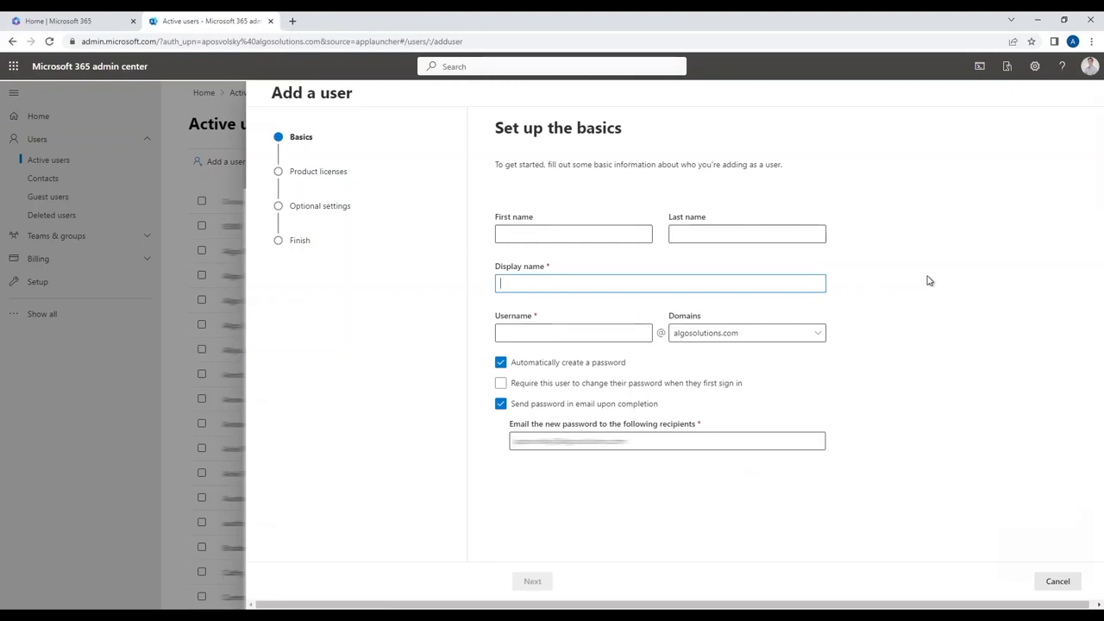
text(a)
key(BackSpace)
text(algo_paging_device)
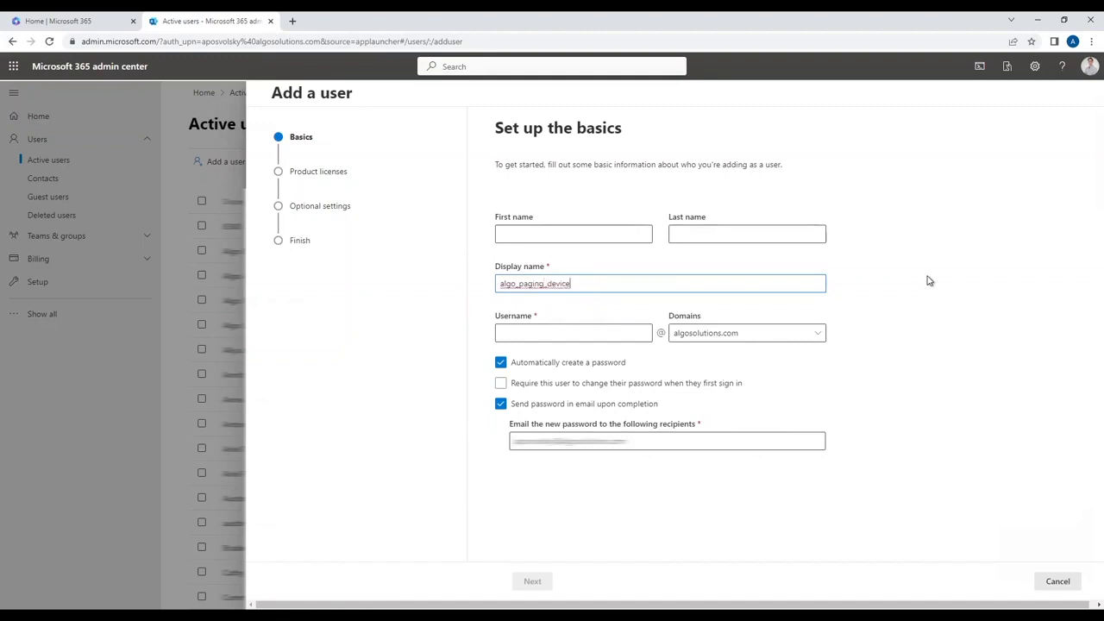
key(Tab)
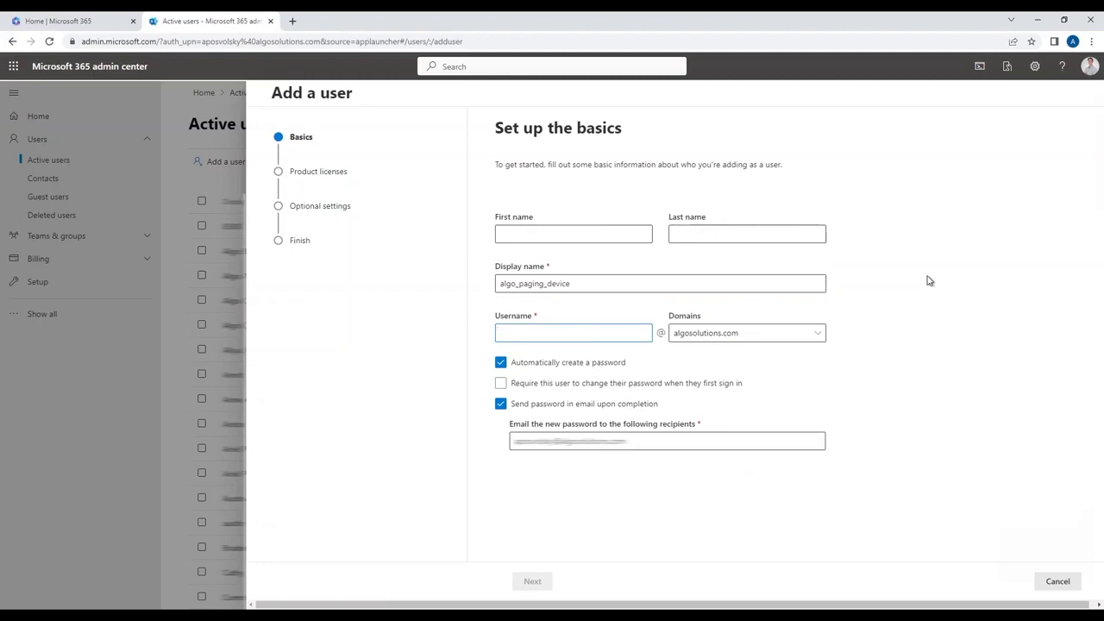
text(algopaging)
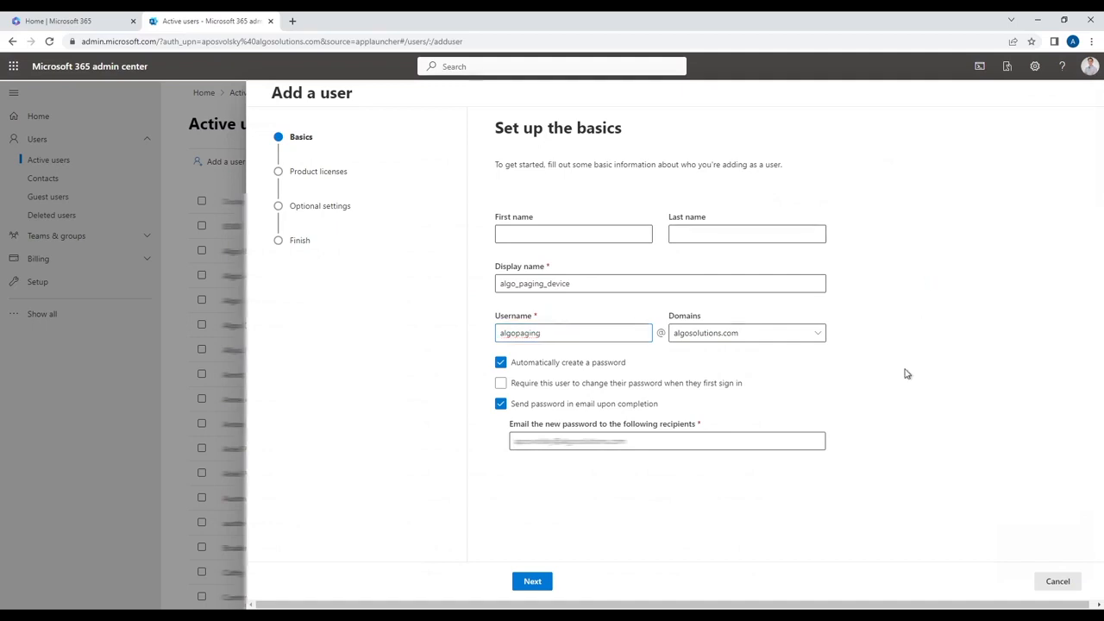
- Assign the user a Microsoft Teams Shared Devices license and continue to Optional settings
click(543, 583)
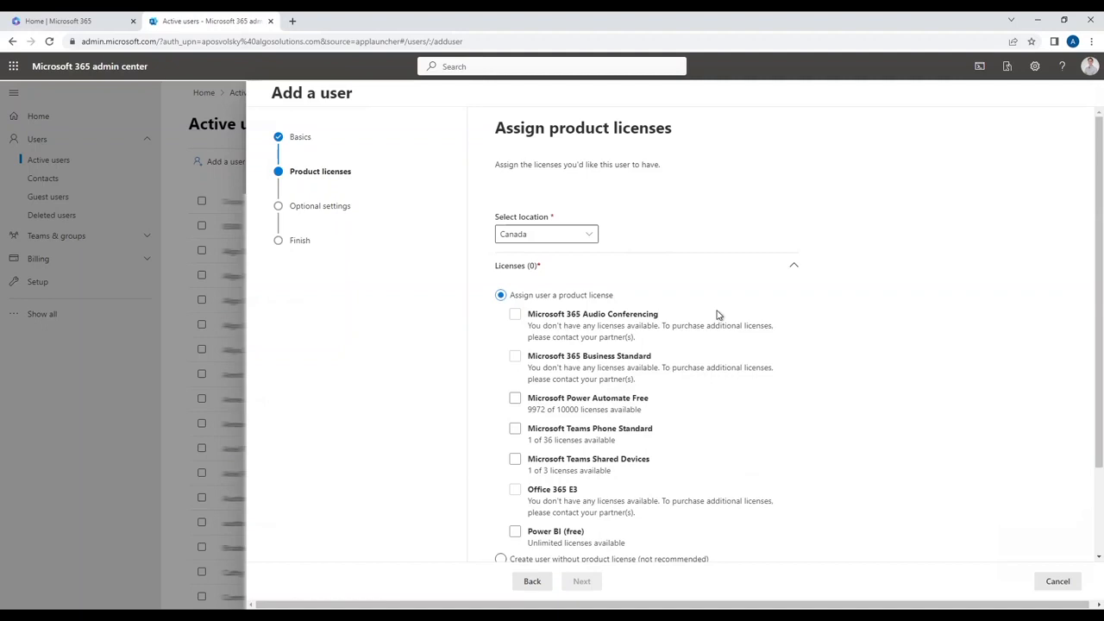
click(747, 459)
click(515, 458)
click(539, 463)
click(582, 582)
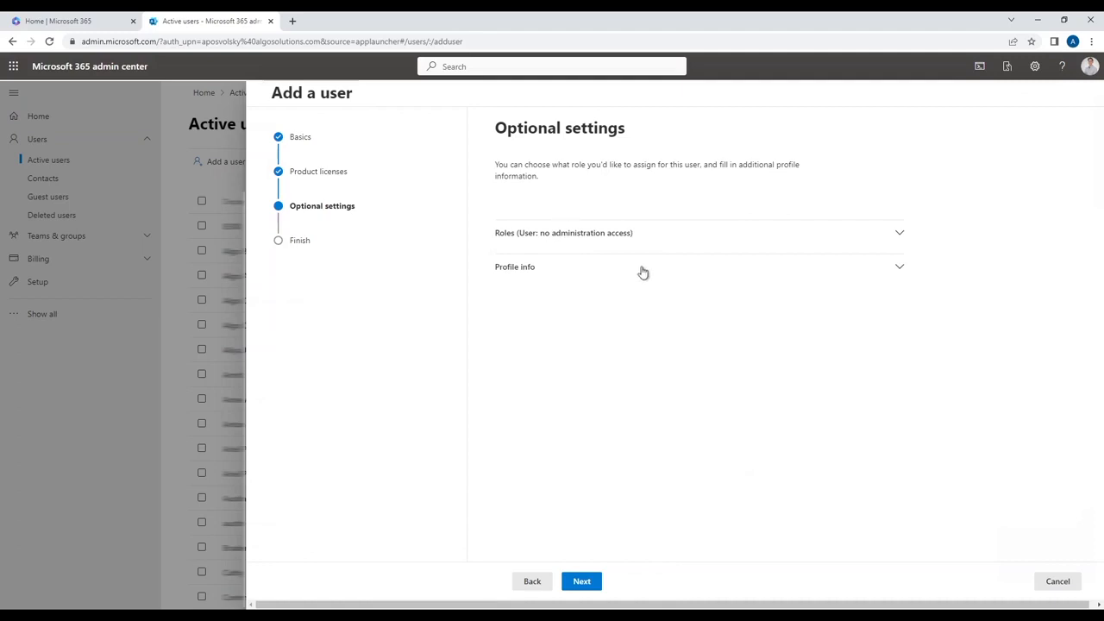
- Review the Roles and Profile info sections unchanged and continue to Review and finish
click(621, 236)
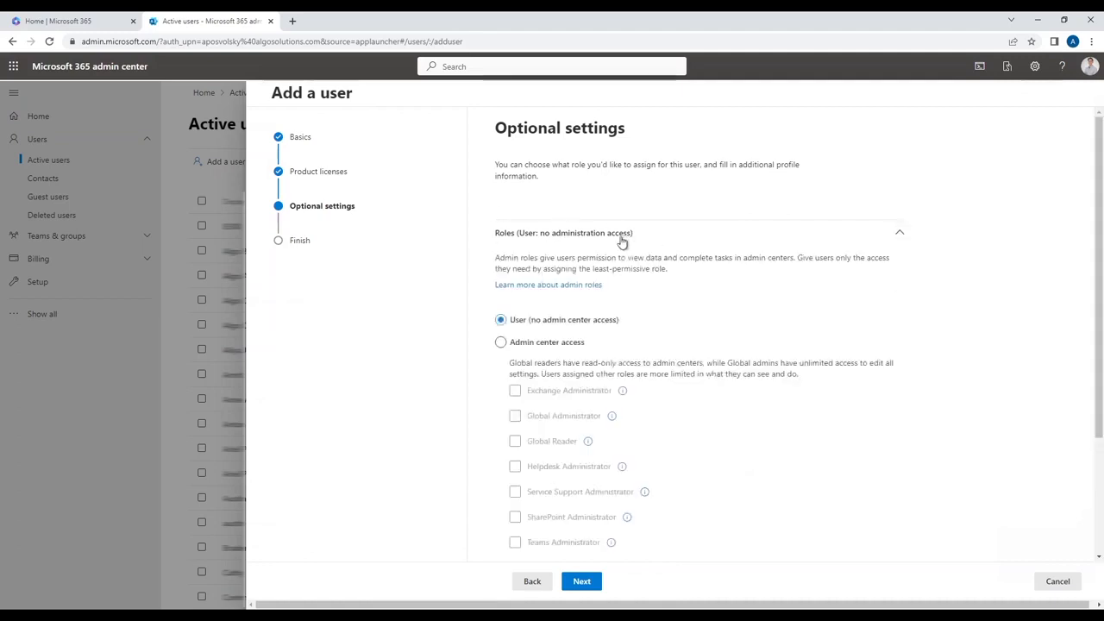
click(672, 237)
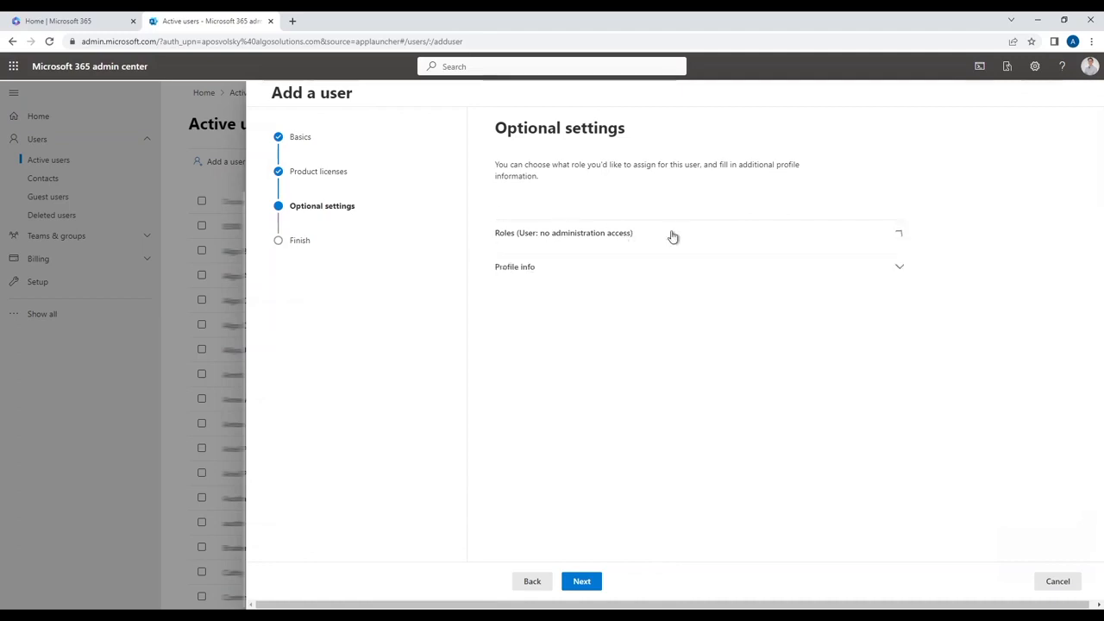
click(610, 268)
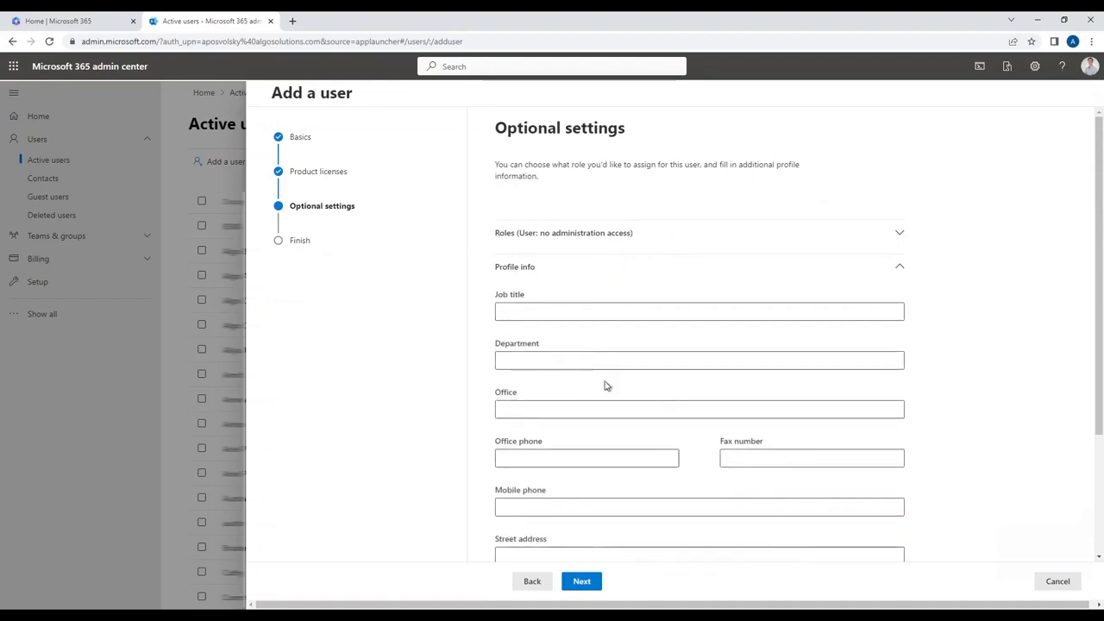
click(569, 275)
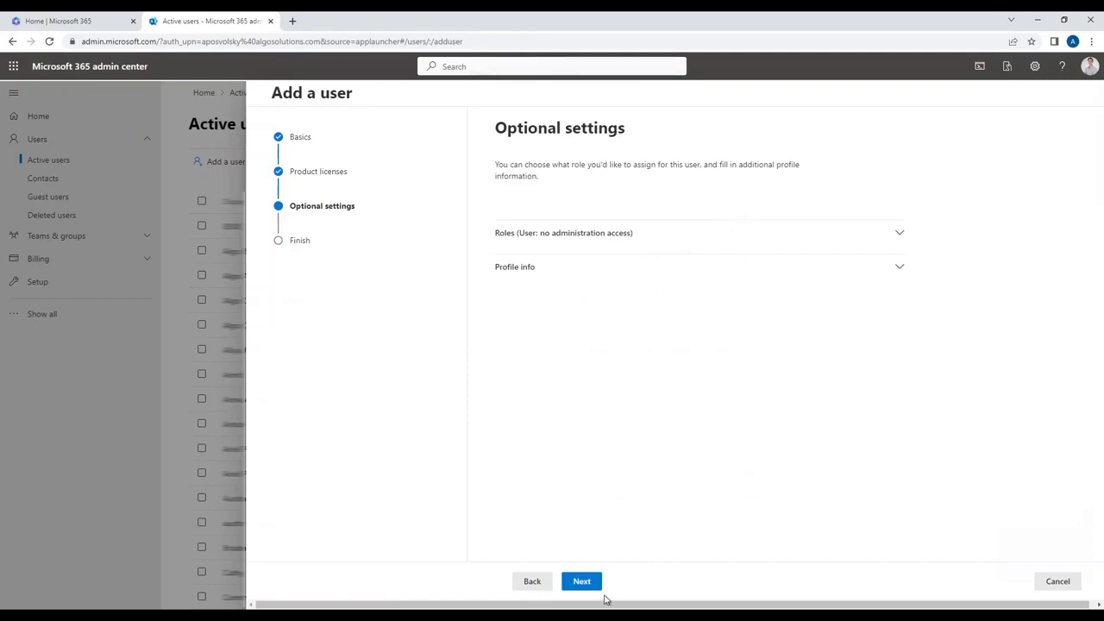
click(591, 586)
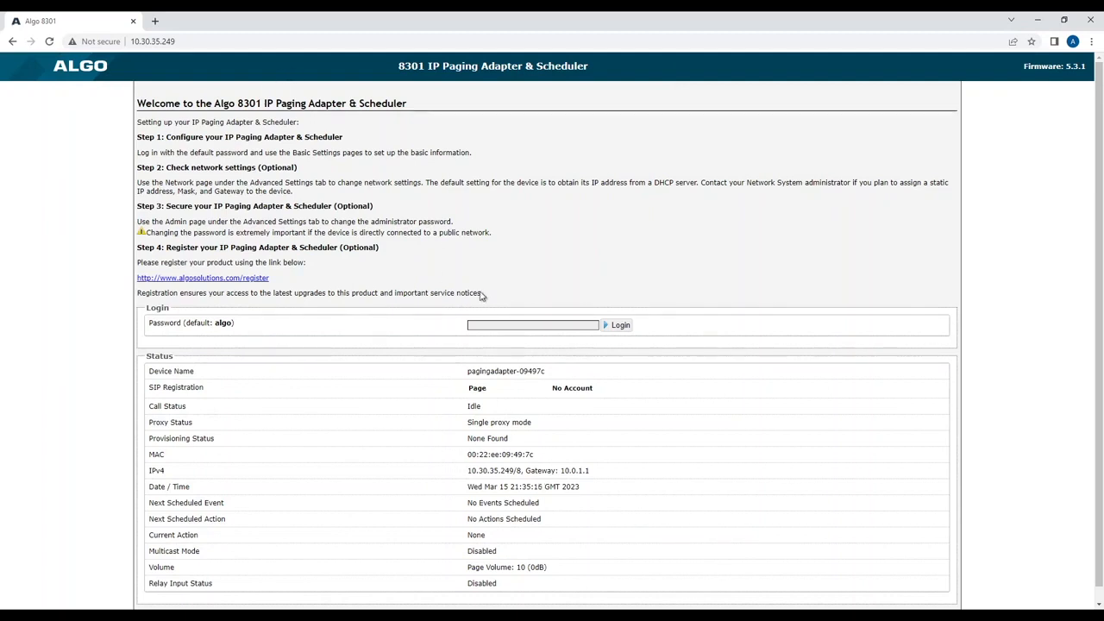
- Log in to the Algo 8301 web interface with the default password
click(543, 327)
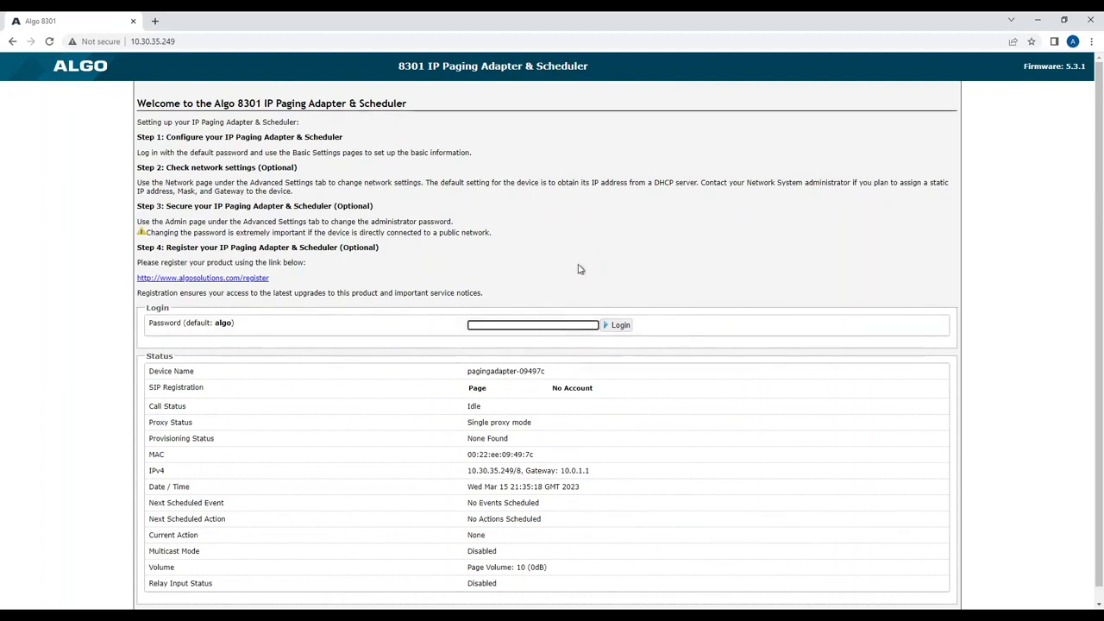
text(algo)
key(Return)
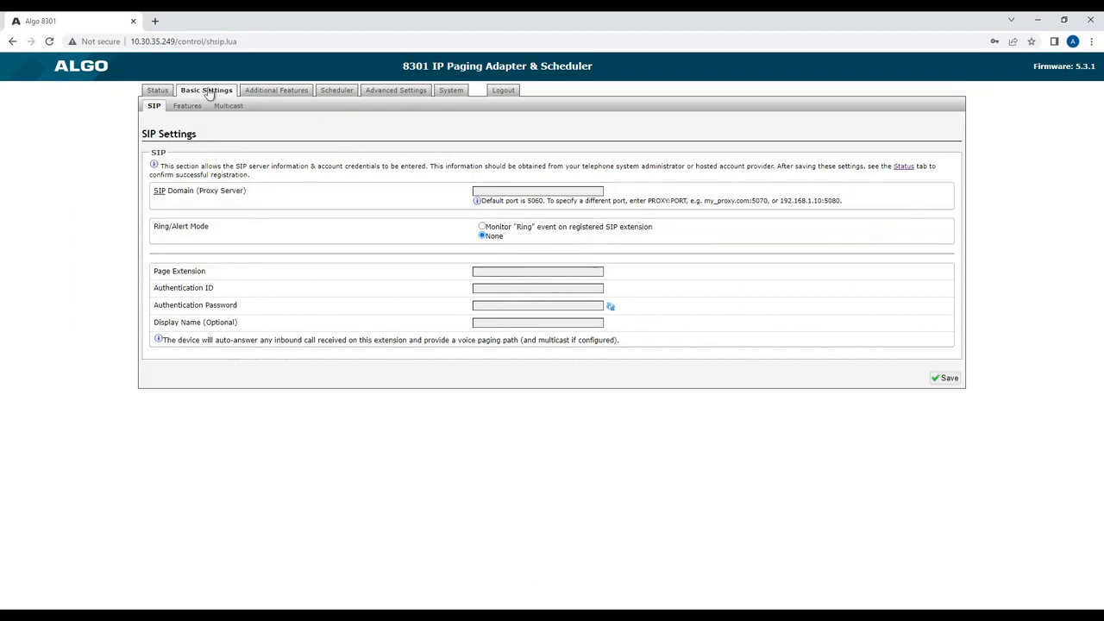
- Enable Microsoft Teams Support under Advanced Settings > Admin, save, and reboot the adapter
click(405, 90)
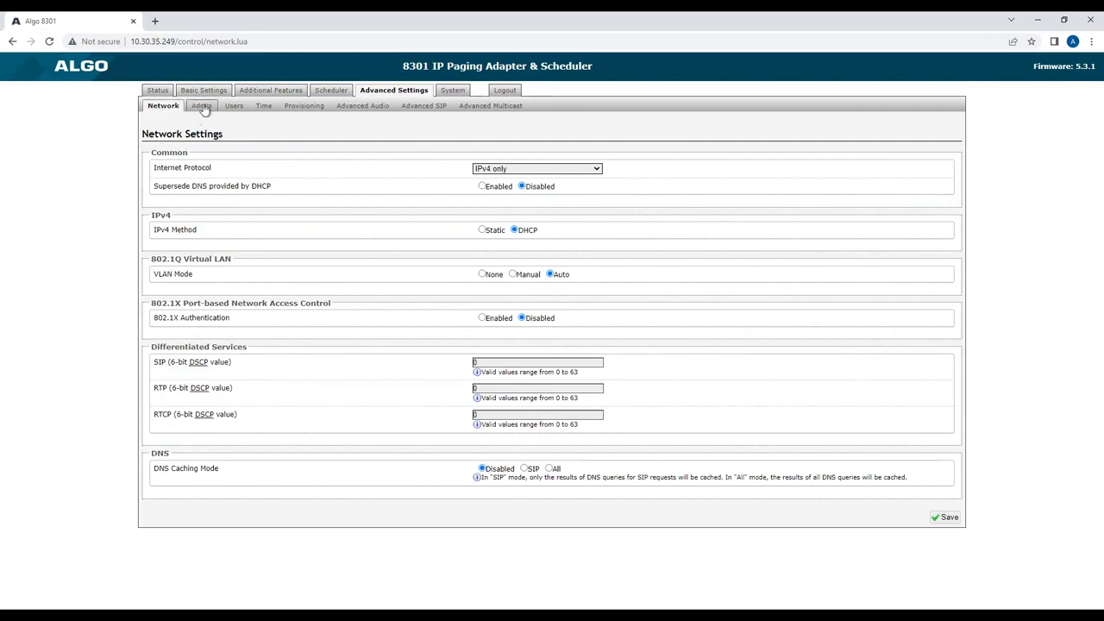
click(199, 105)
scroll(120, 185, down, 5)
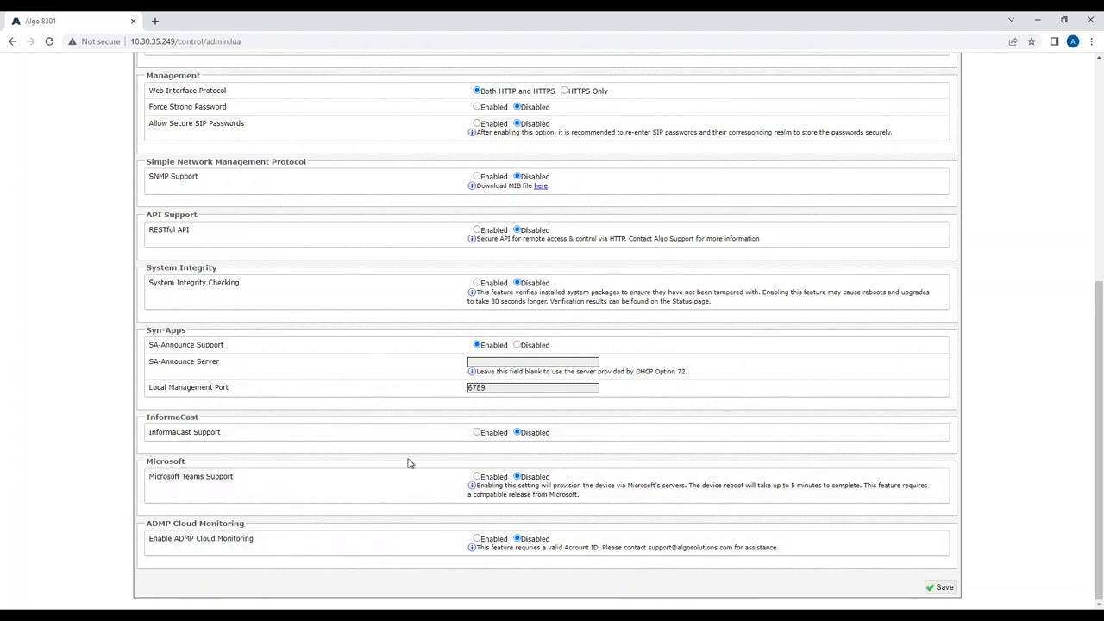
click(479, 478)
click(942, 589)
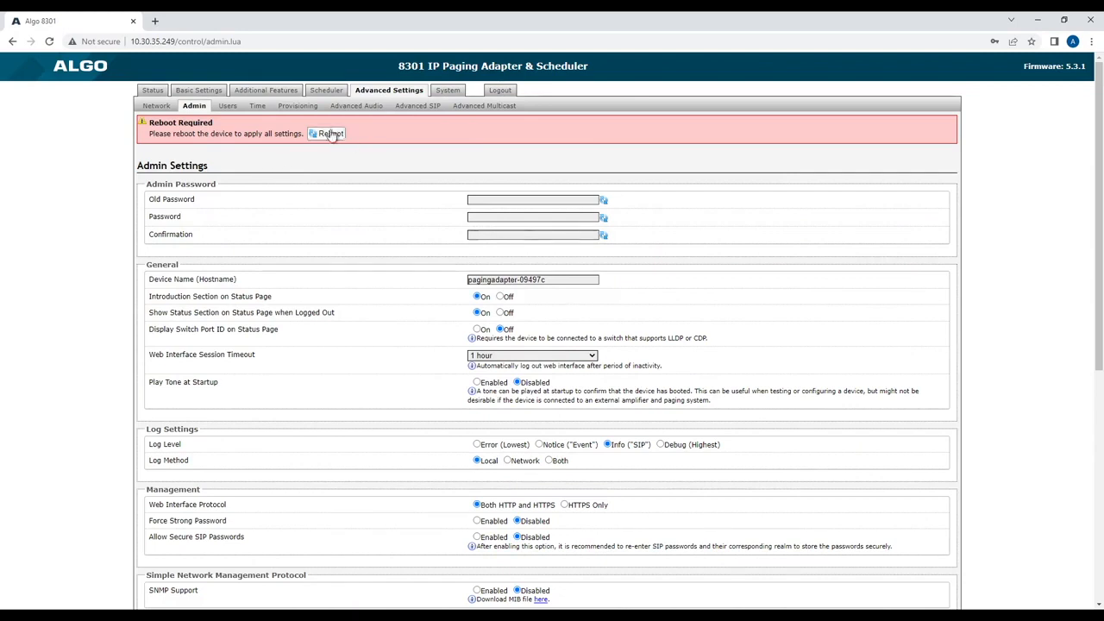
click(329, 135)
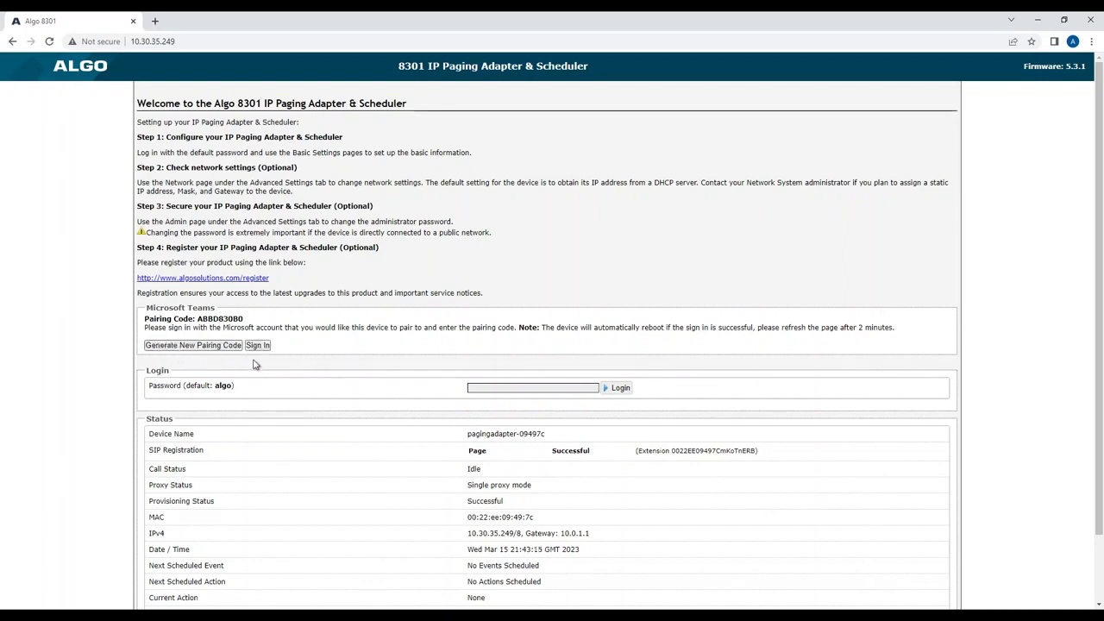
double_click(245, 321)
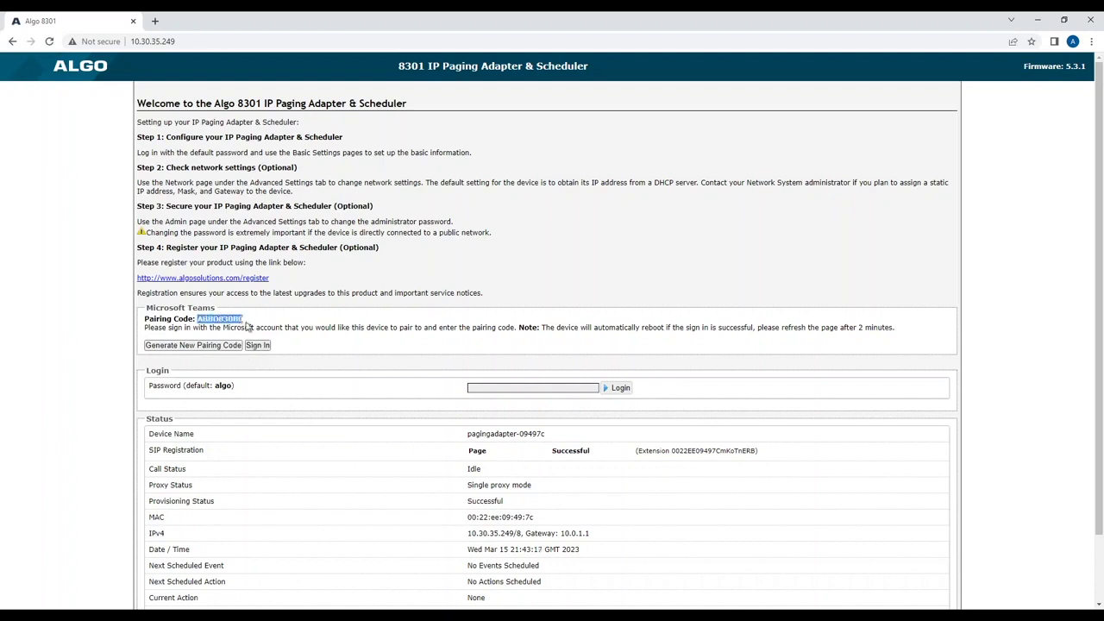
click(285, 327)
drag(146, 454, 773, 459)
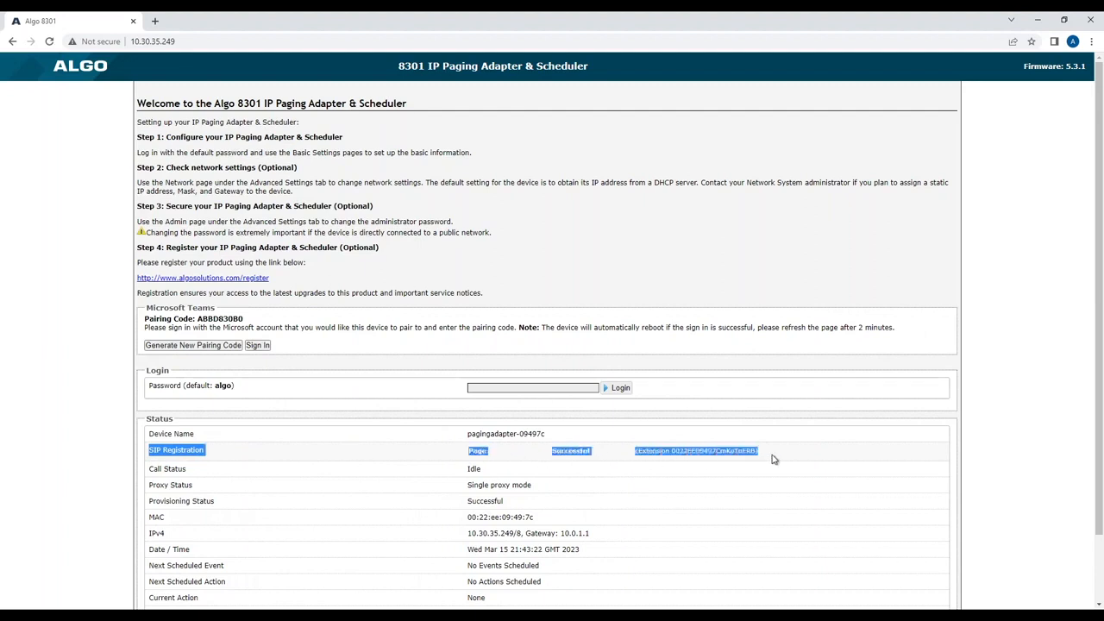
click(1026, 433)
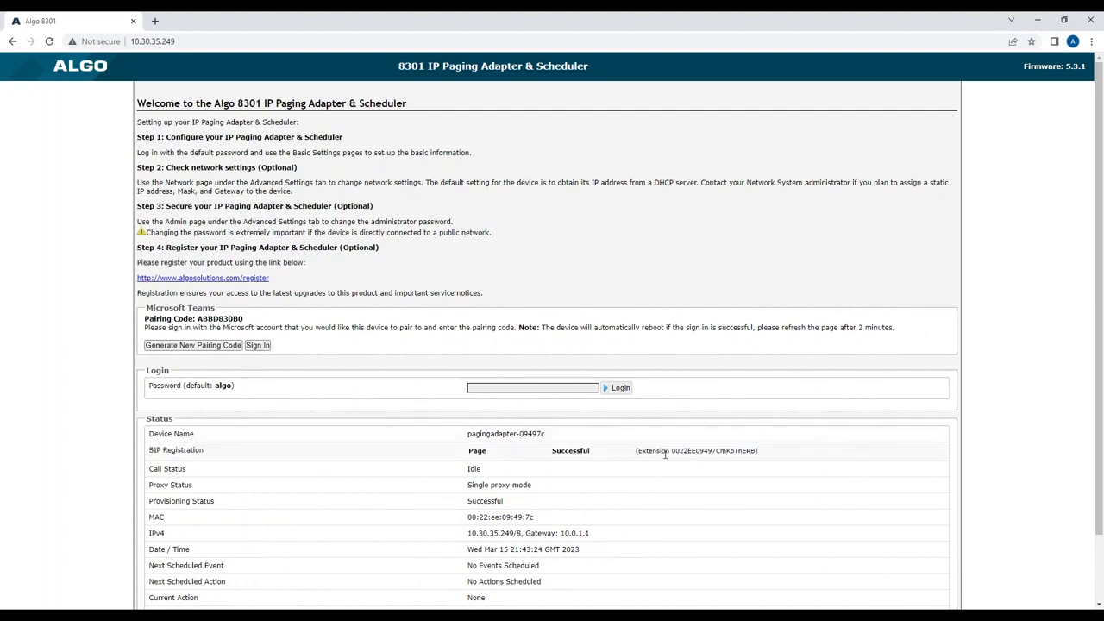
double_click(694, 457)
click(960, 444)
- Sign in to Microsoft for Teams pairing, declining to stay signed in
click(257, 345)
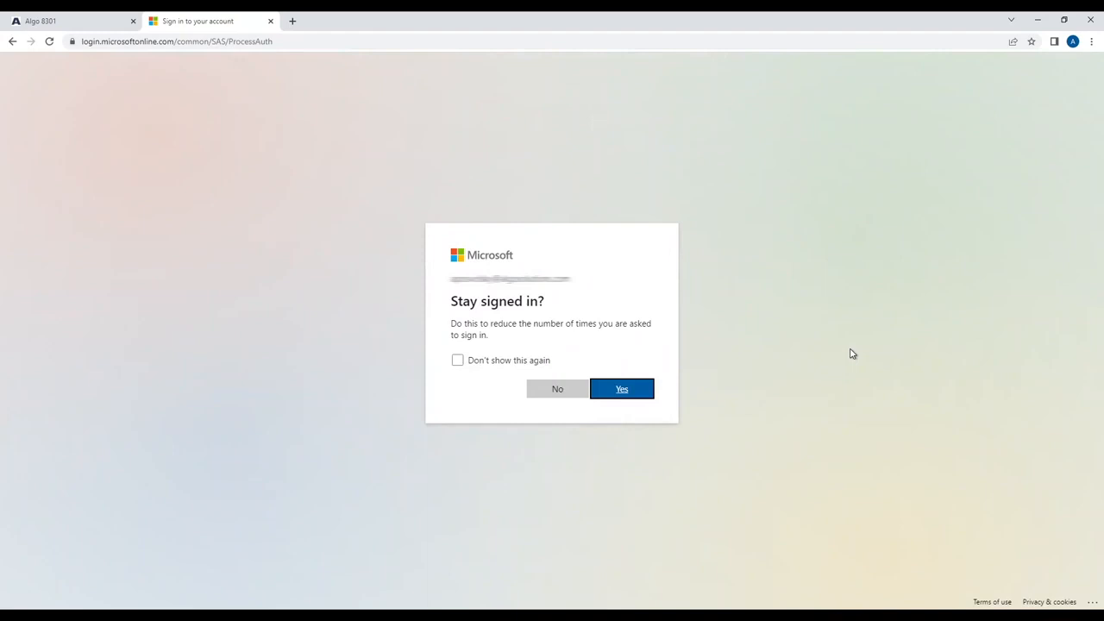
click(558, 390)
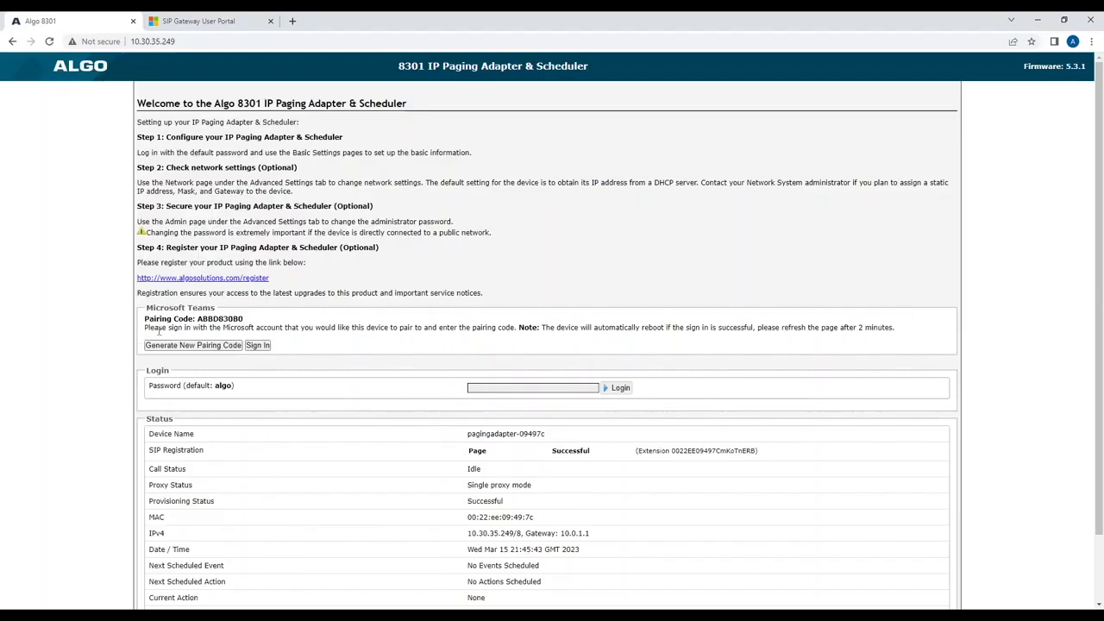
- Paste the Algo adapter's pairing code into SIP Gateway, pair it, and return to the Algo page
click(52, 20)
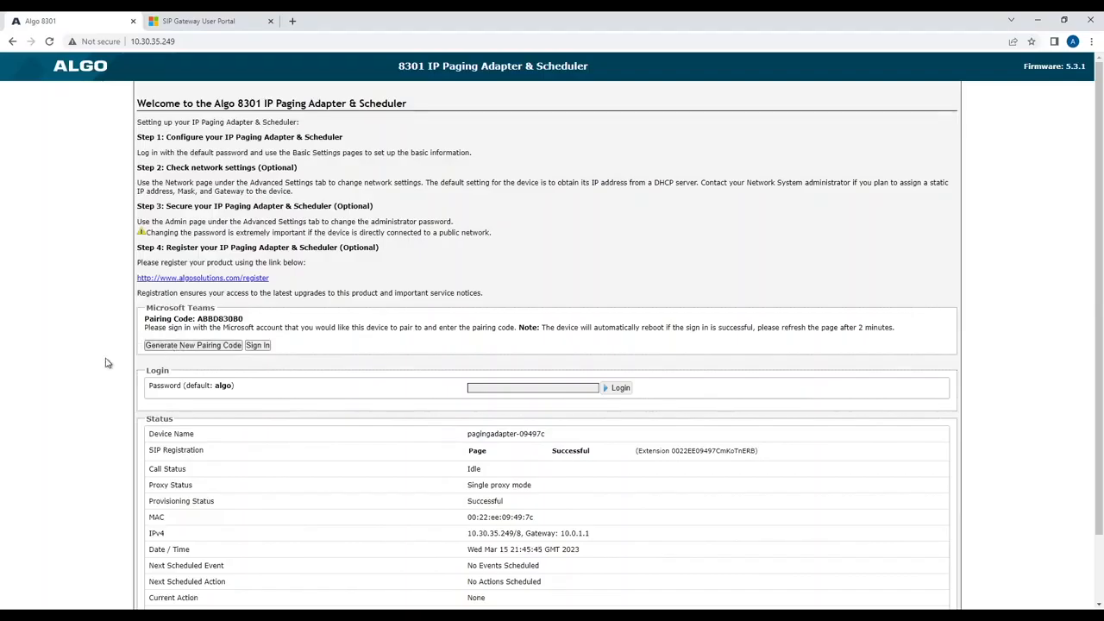
double_click(226, 318)
key(ctrl+c)
click(210, 25)
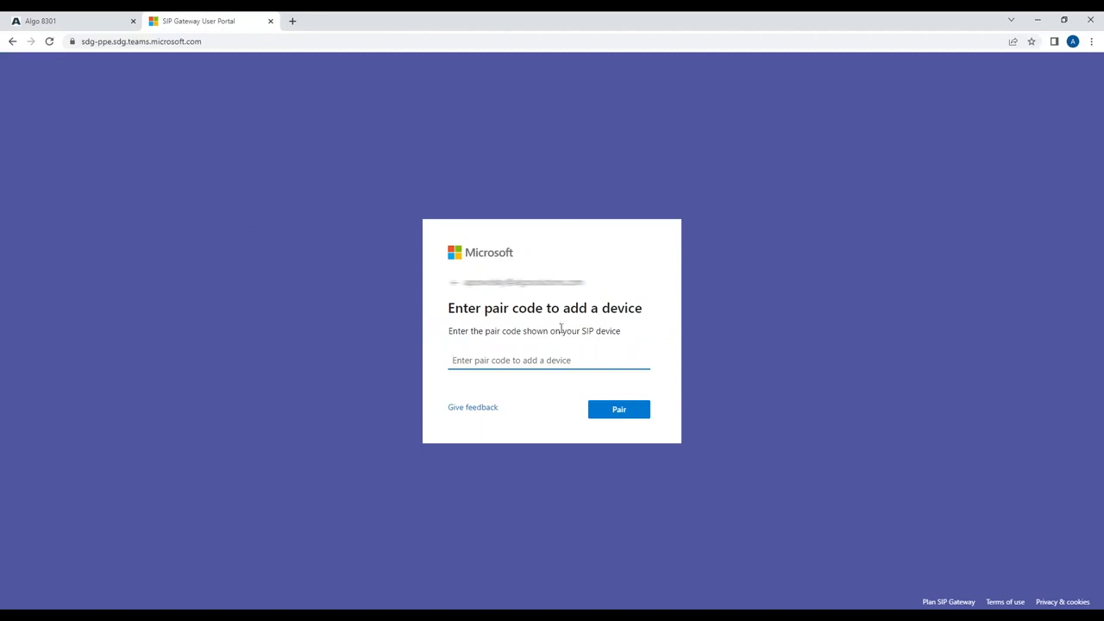
click(527, 362)
key(ctrl+v)
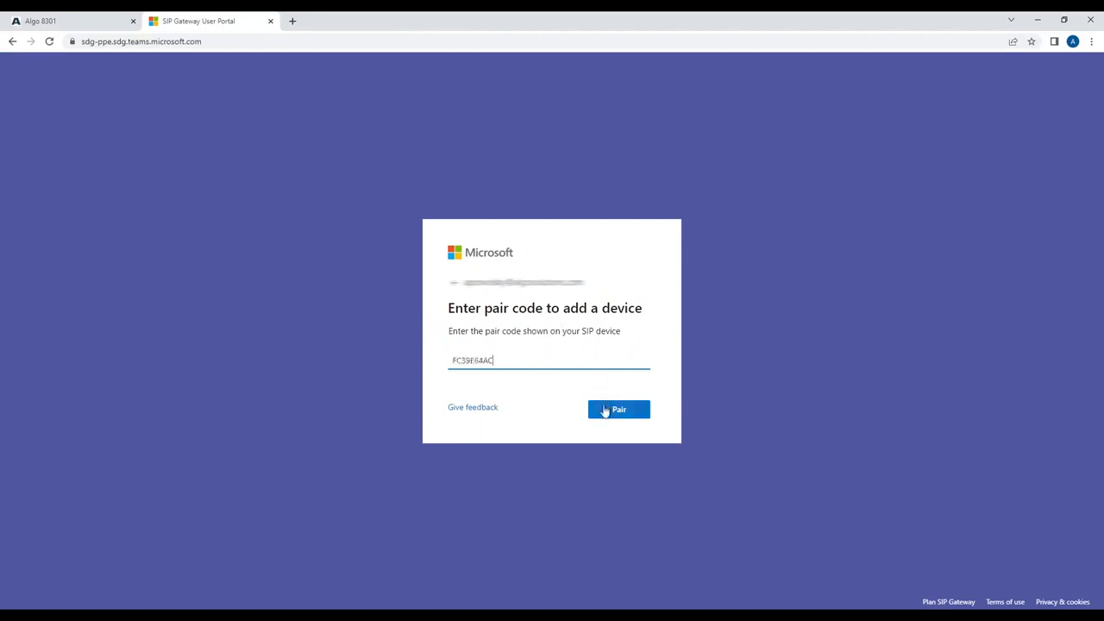
click(607, 412)
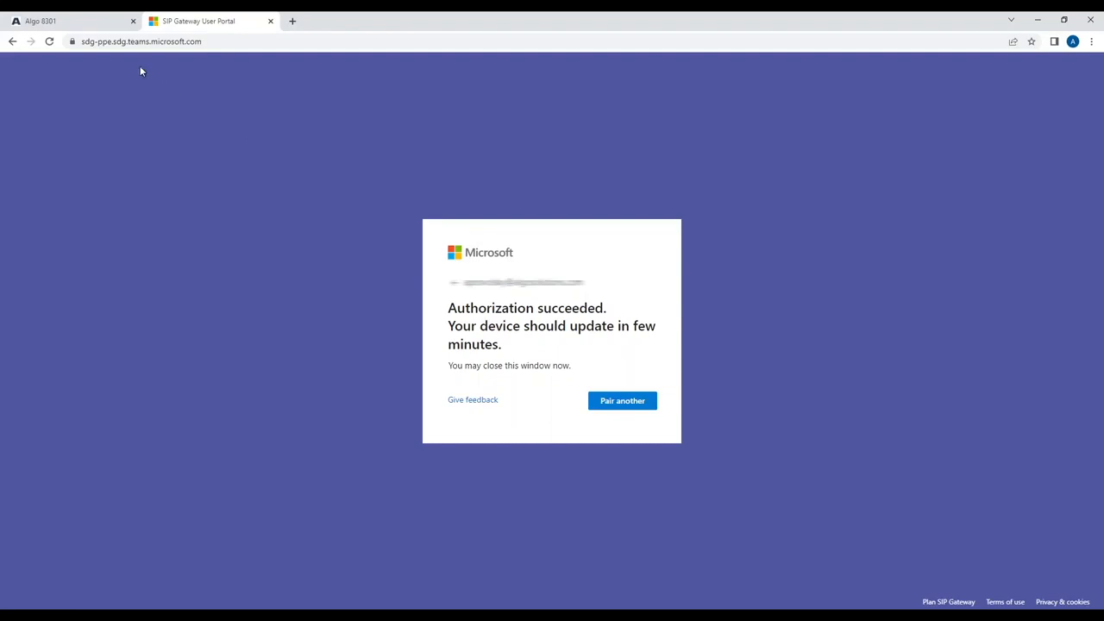
click(86, 24)
click(122, 317)
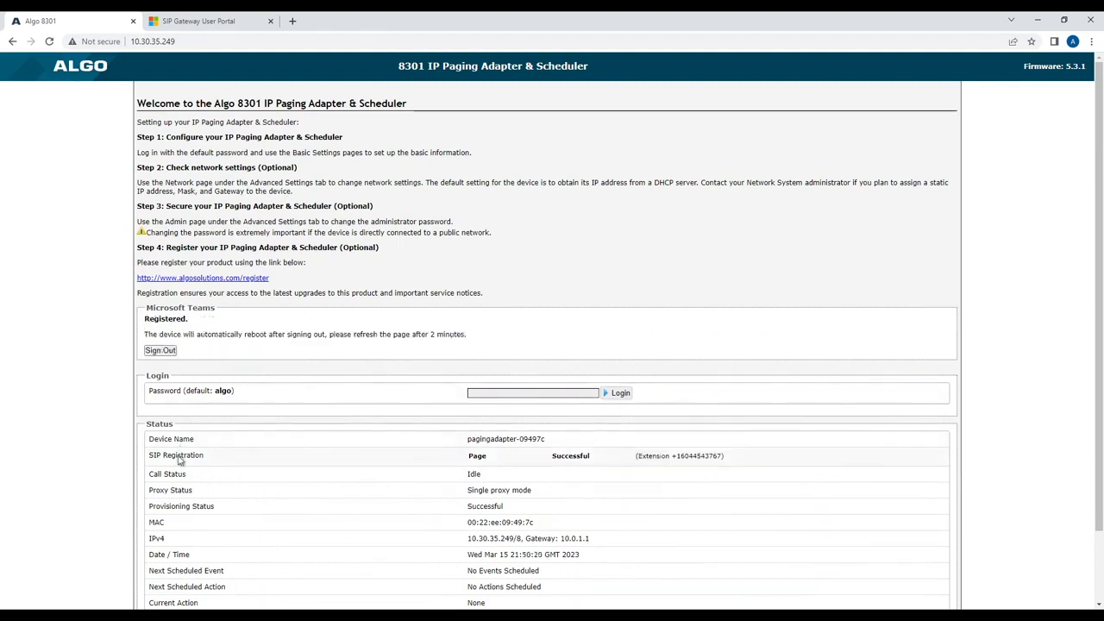
- Check the status shows SIP registration Successful, the Teams extension, and a Connected call using G722
drag(154, 455, 560, 457)
double_click(561, 458)
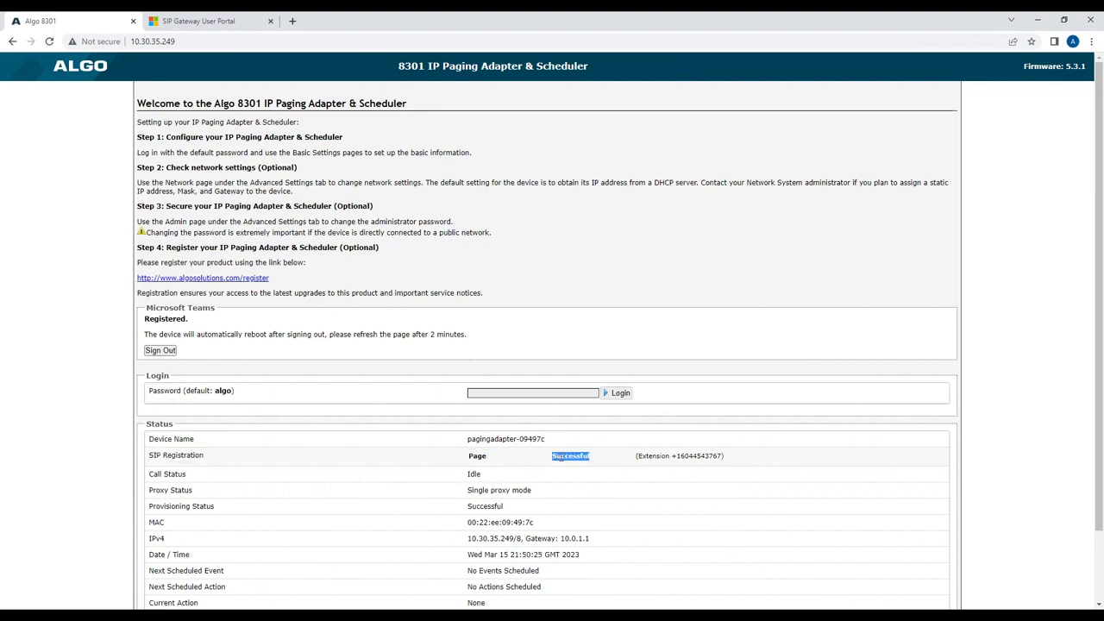
double_click(694, 456)
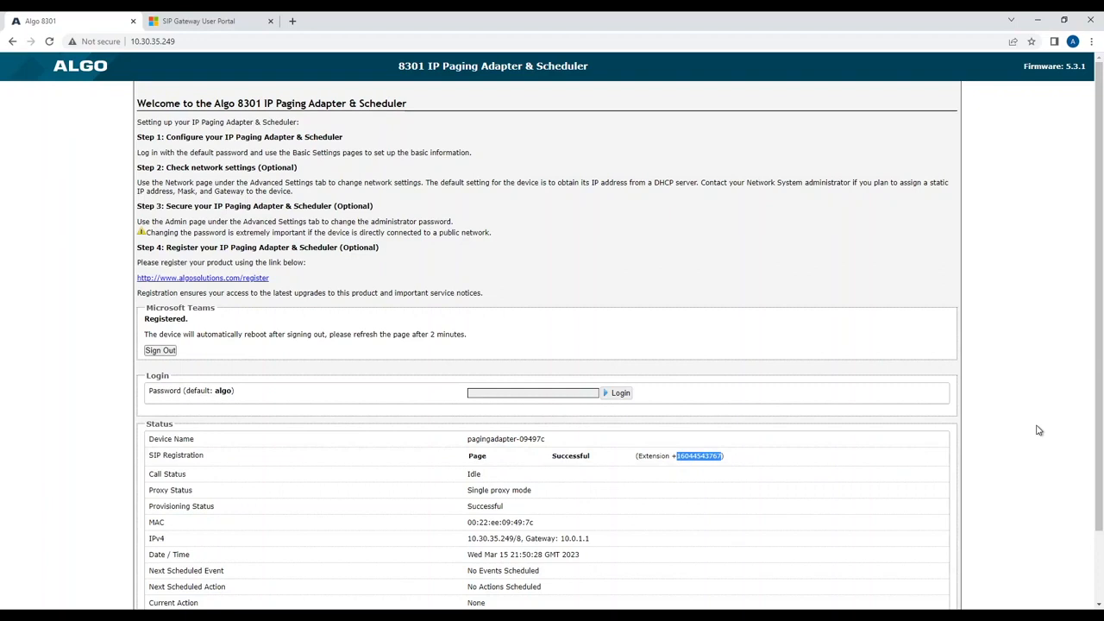
click(519, 480)
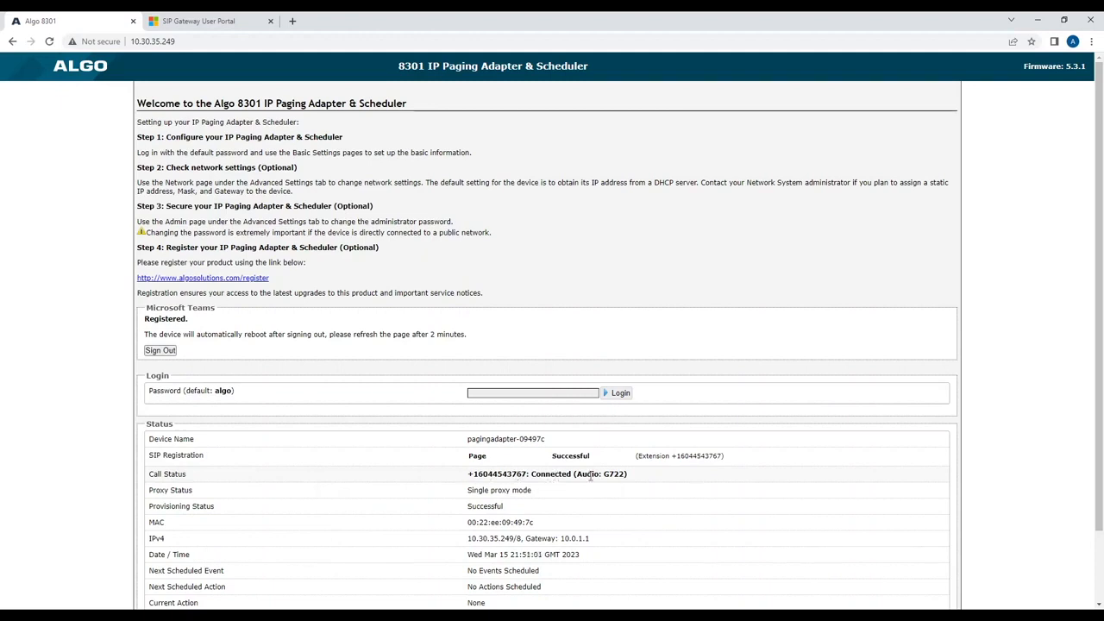
double_click(616, 473)
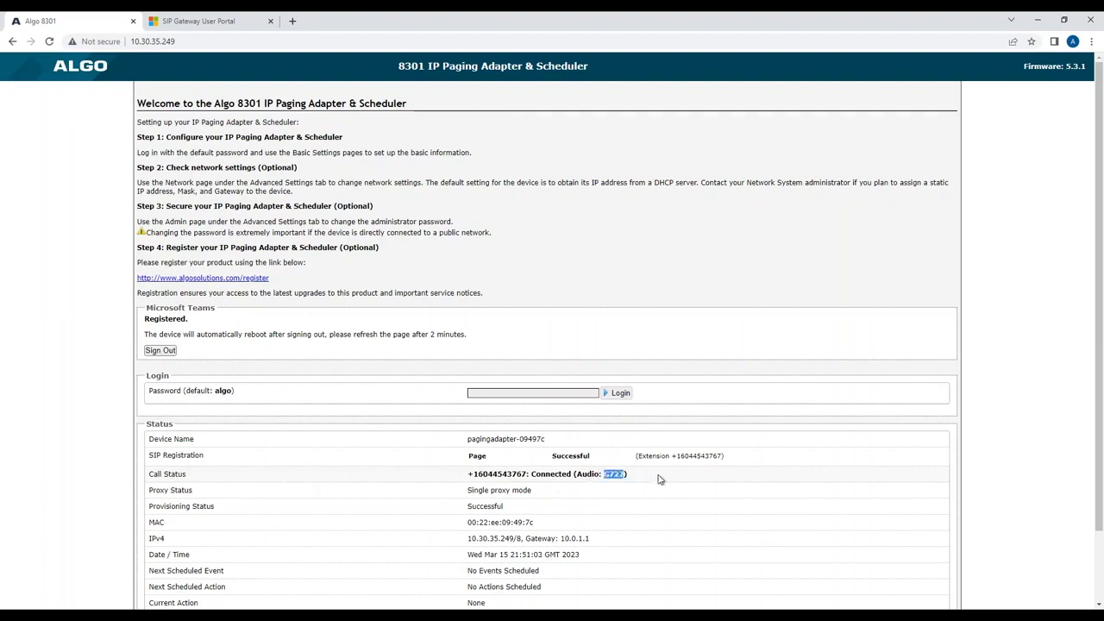